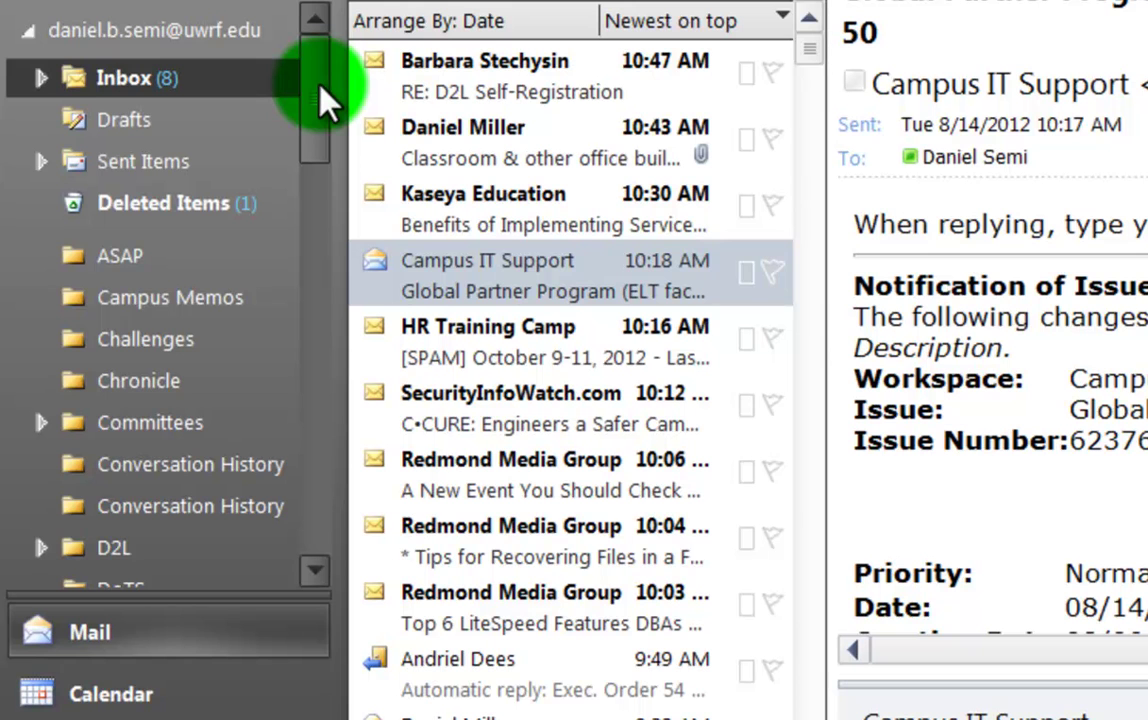
Scroll down the folder pane and open the Shared Demo mailbox's Inbox
{"action": "left_click_drag", "start_coordinate": [318, 85], "coordinate": [319, 450]}
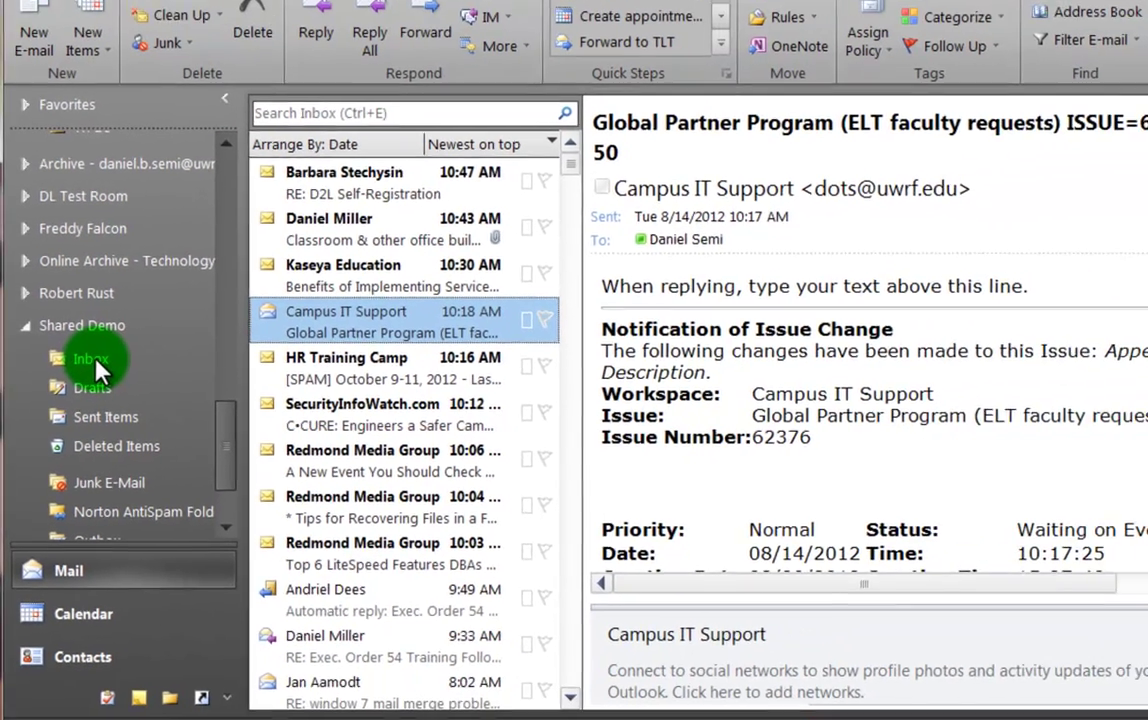
{"action": "left_click", "coordinate": [93, 362]}
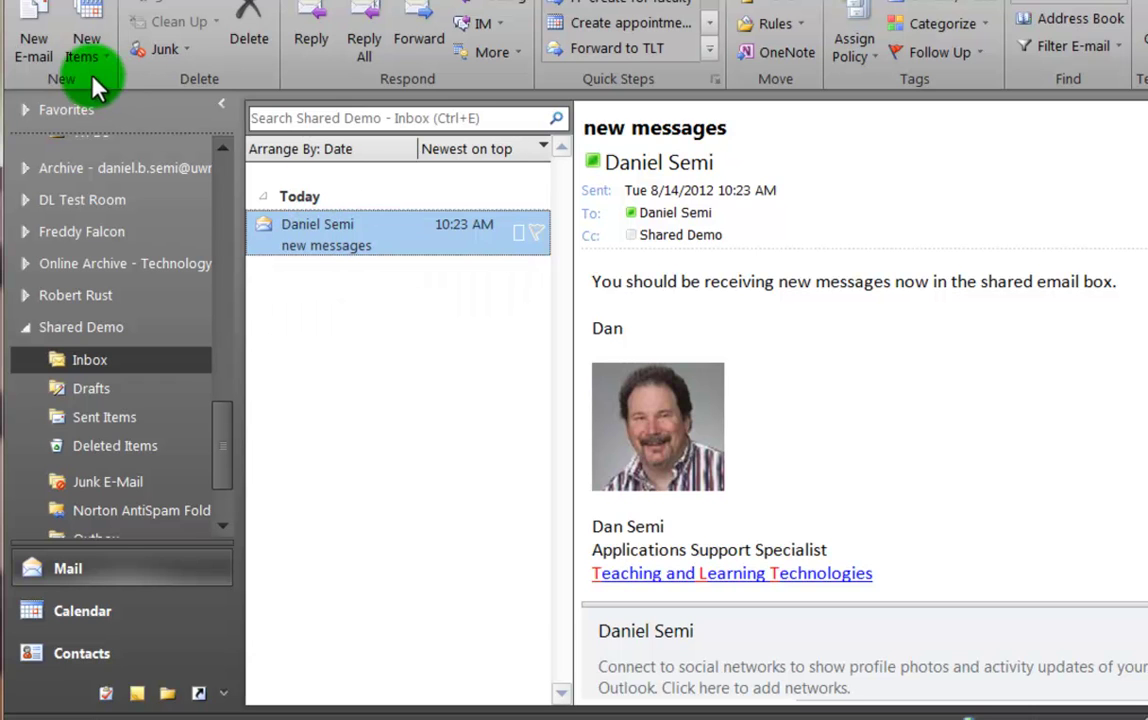
Start a new email to your own contact, sent from the shared_demo address
{"action": "left_click", "coordinate": [34, 50]}
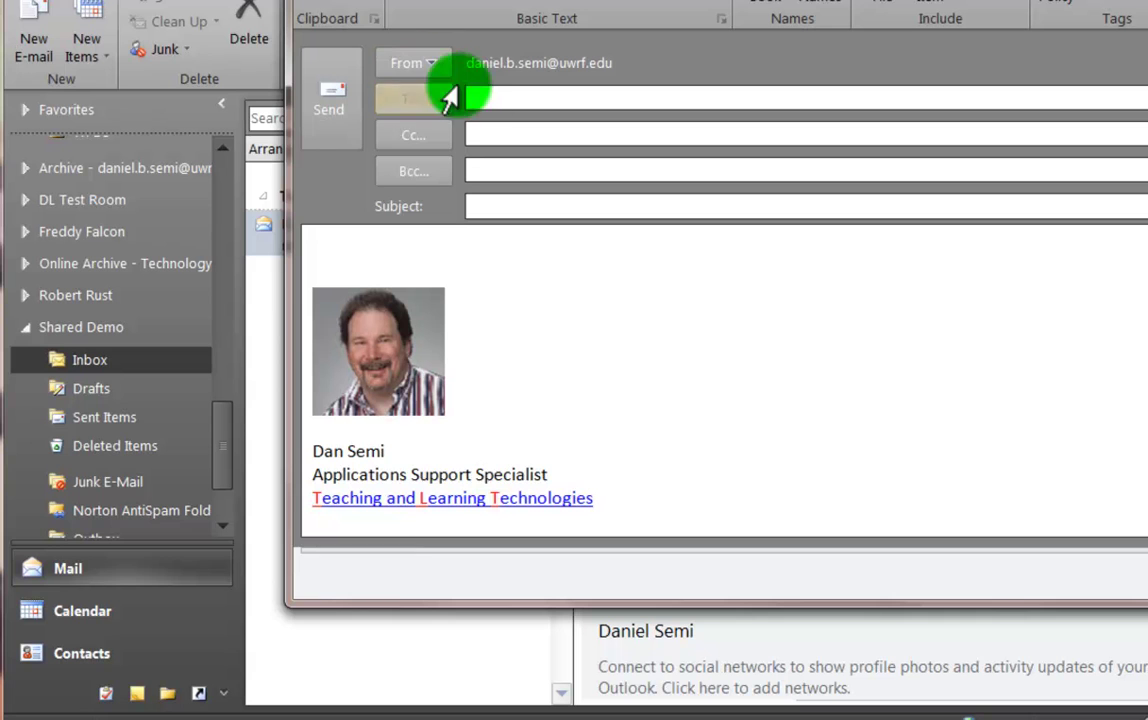
{"action": "left_click", "coordinate": [506, 96]}
{"action": "type", "text": "dan"}
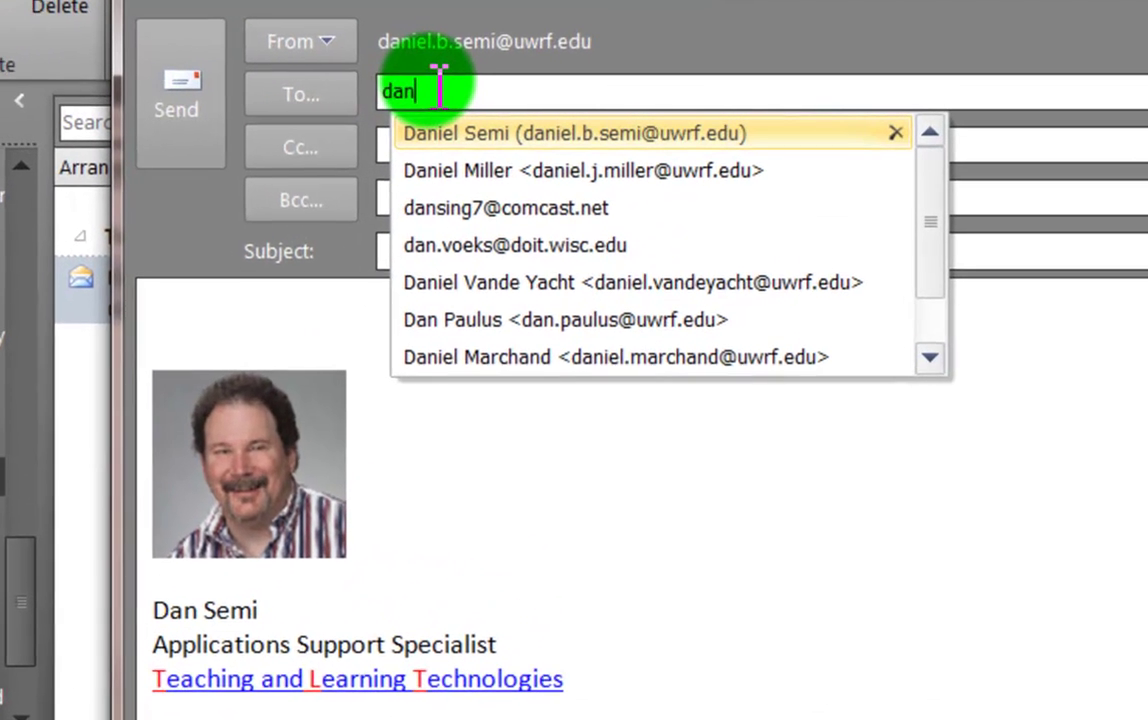
{"action": "left_click", "coordinate": [537, 133]}
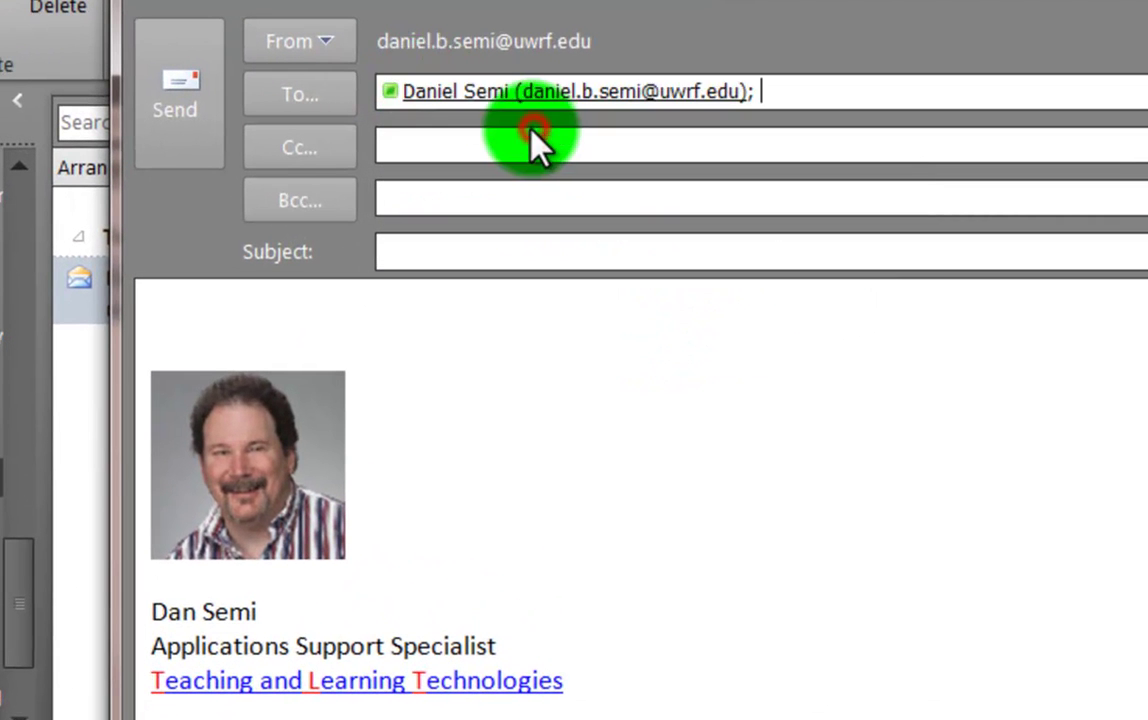
{"action": "left_click", "coordinate": [328, 43]}
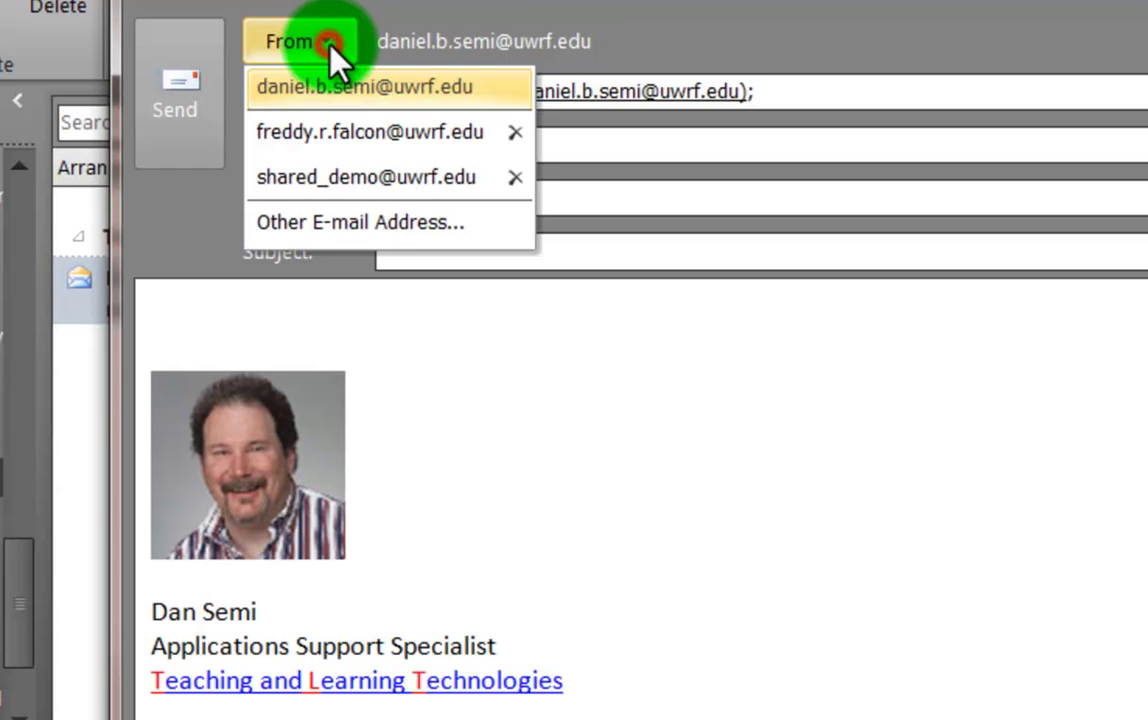
{"action": "left_click", "coordinate": [338, 179]}
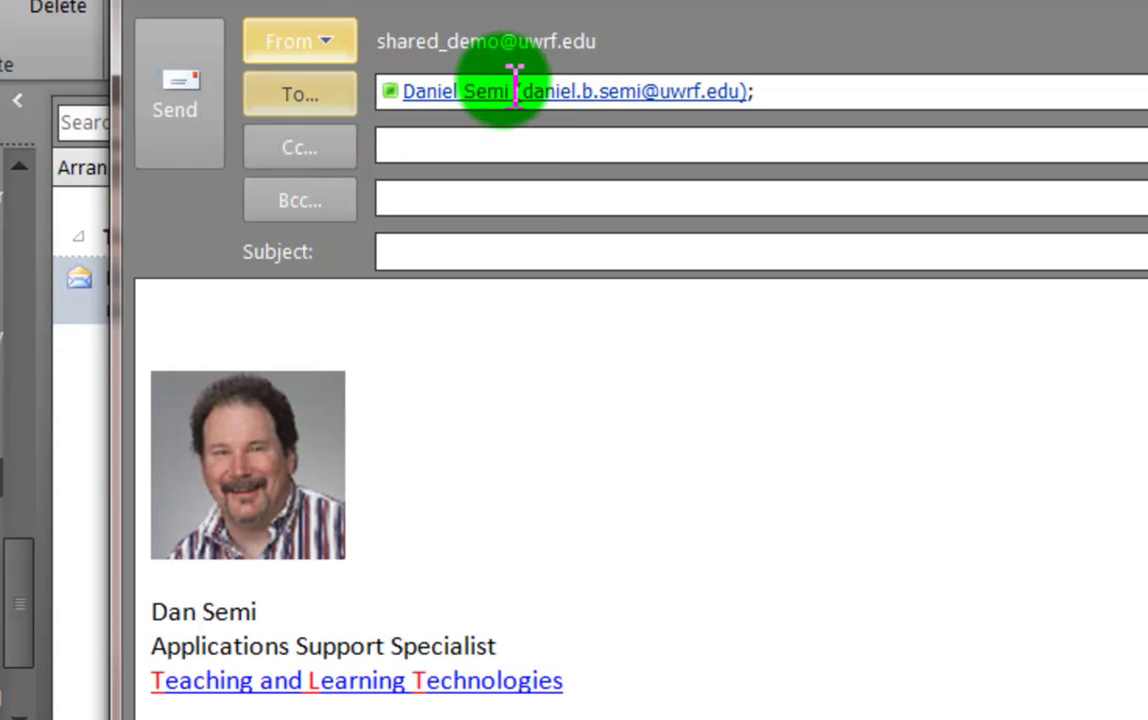
Enter subject 'subject' and body 'message', then send the email
{"action": "left_click", "coordinate": [456, 245]}
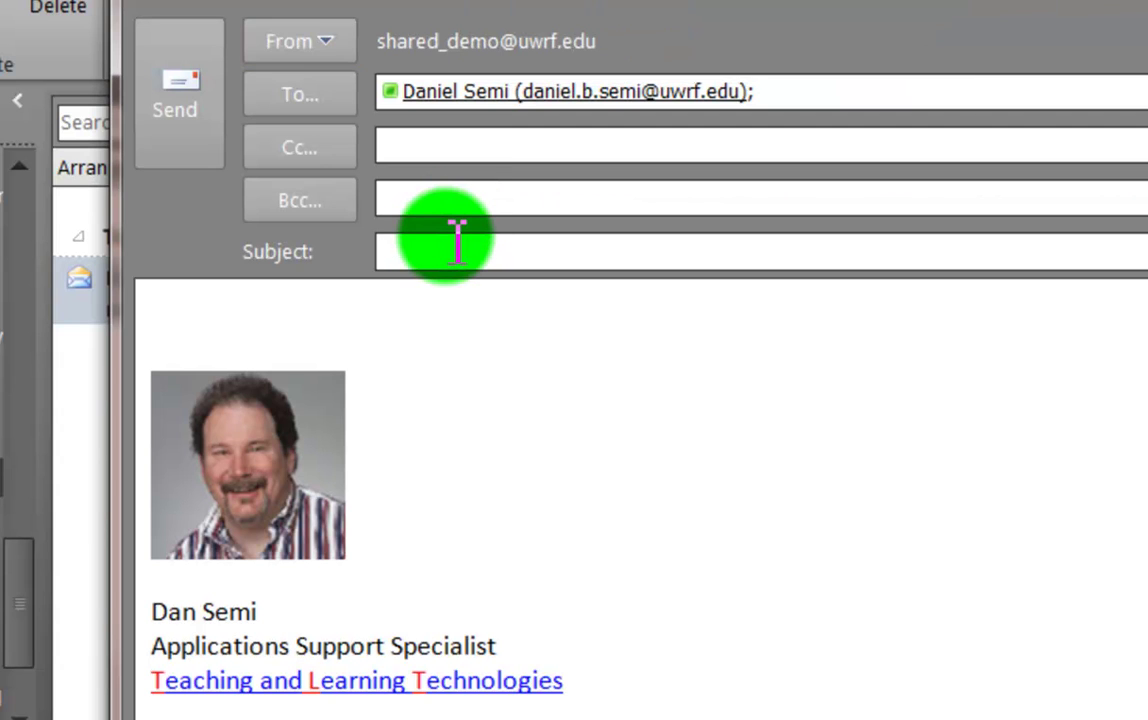
{"action": "type", "text": "subject"}
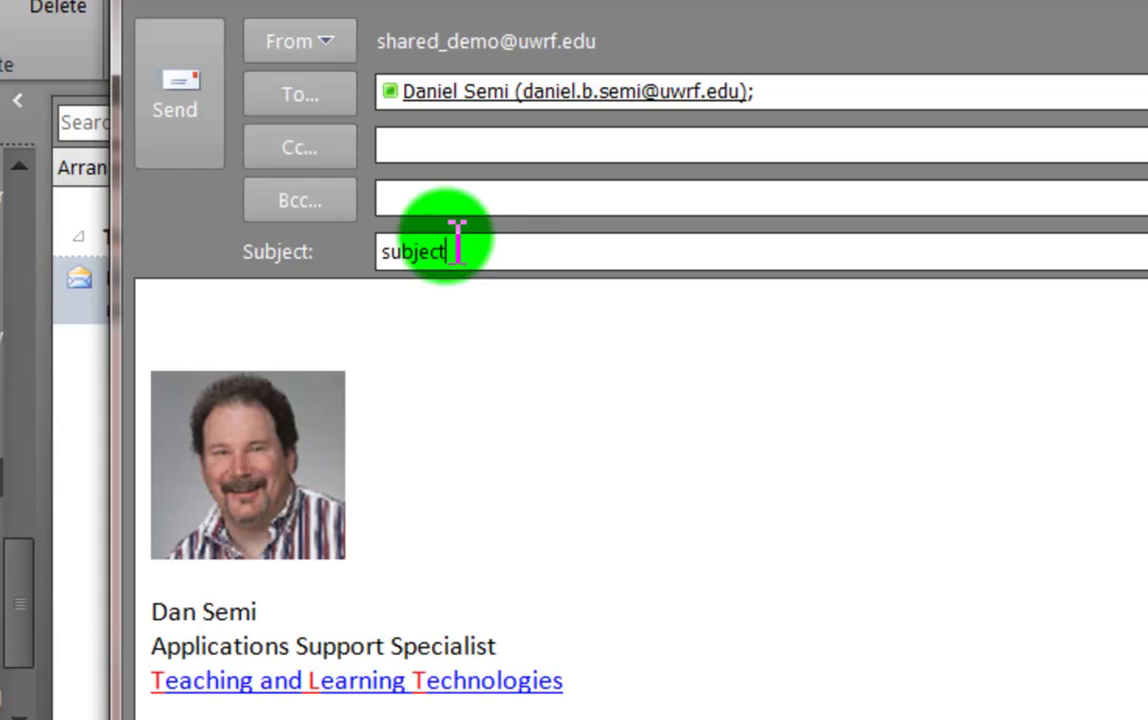
{"action": "left_click", "coordinate": [249, 315]}
{"action": "type", "text": "message"}
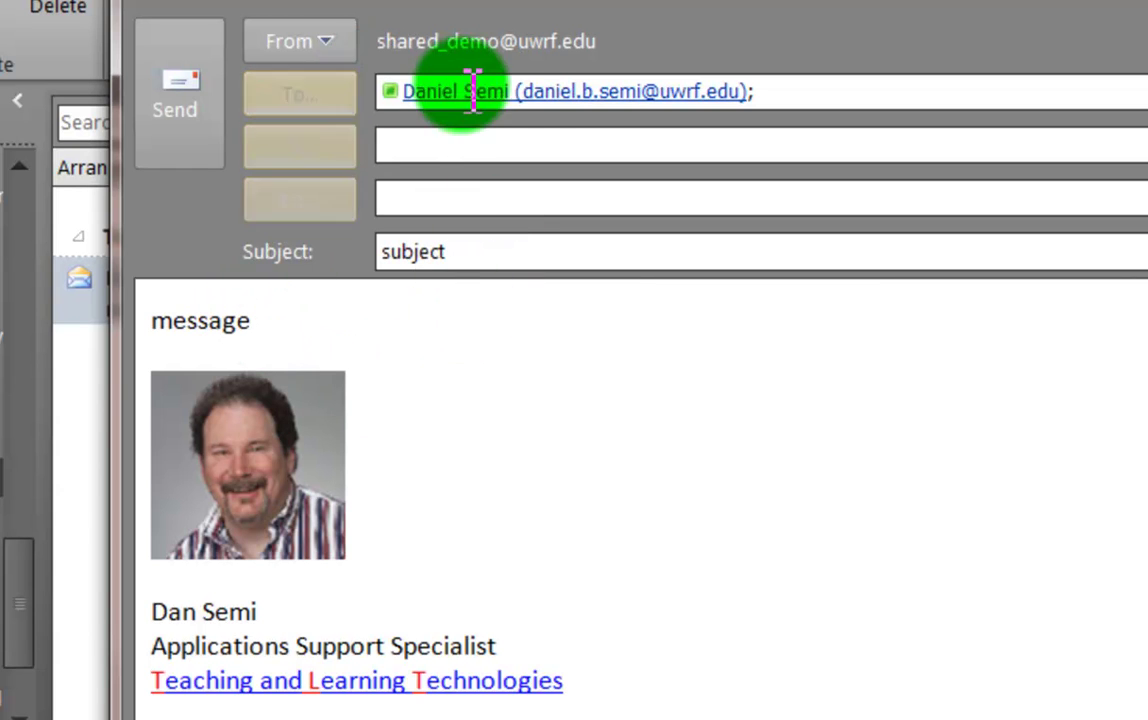
{"action": "mouse_move", "coordinate": [405, 46]}
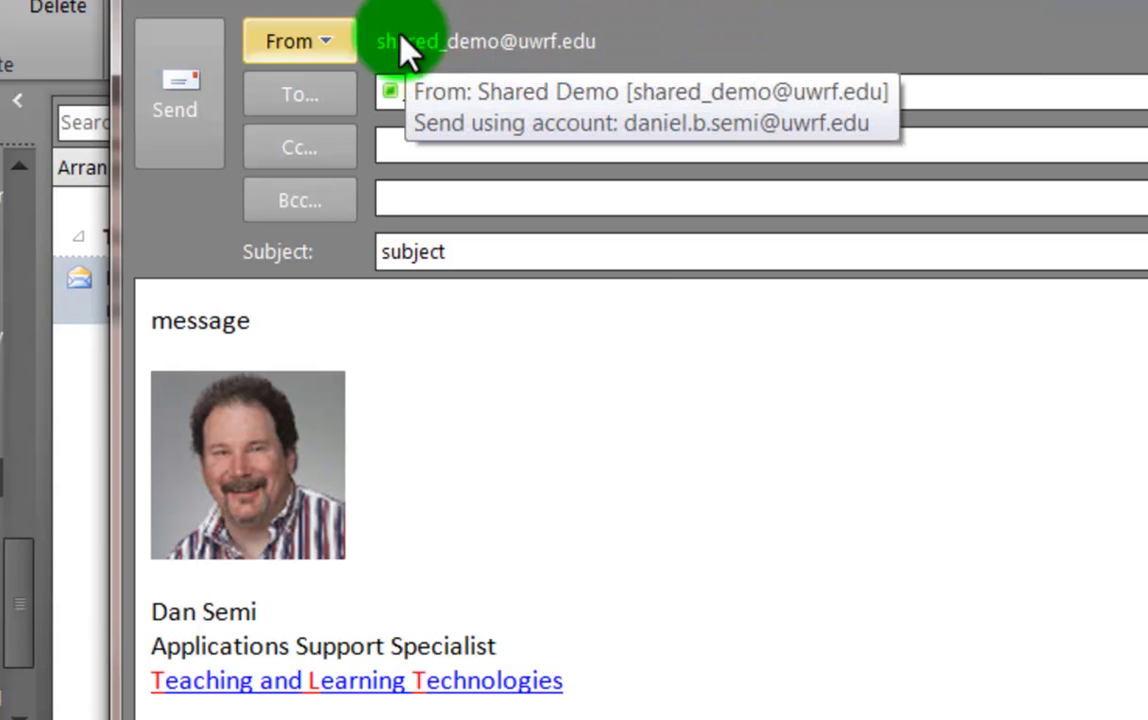
{"action": "left_click", "coordinate": [157, 92]}
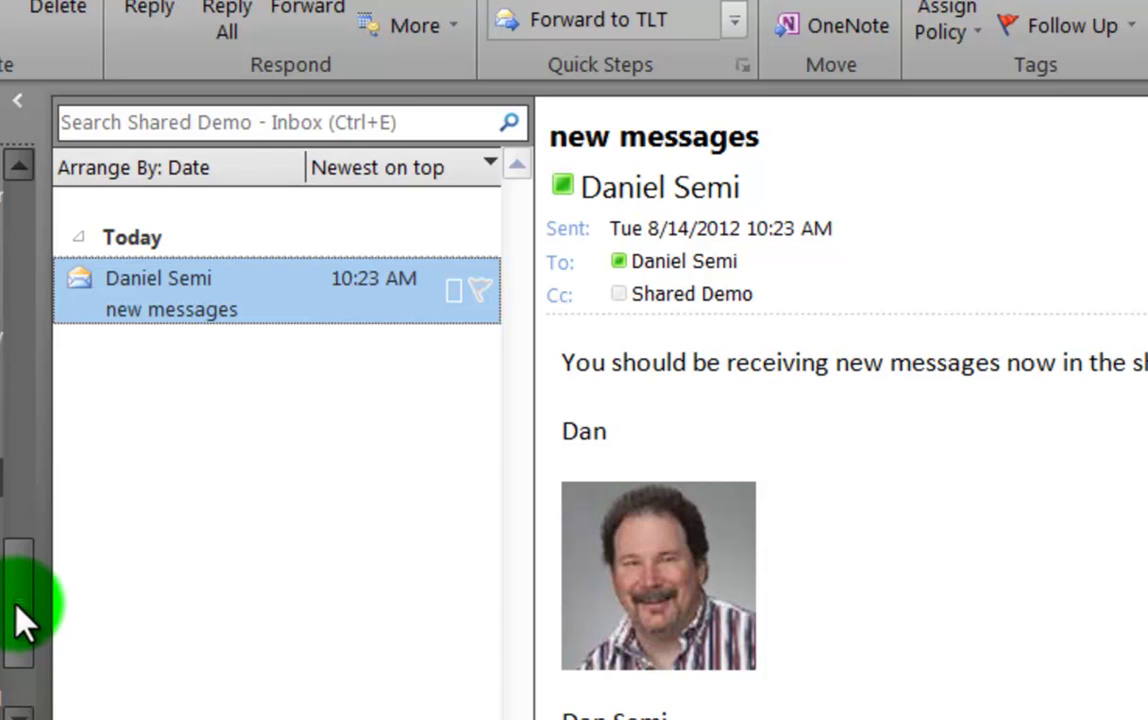
Return to your own Inbox and open the new 'subject' message from Shared Demo
{"action": "left_click_drag", "start_coordinate": [23, 338], "coordinate": [26, 195]}
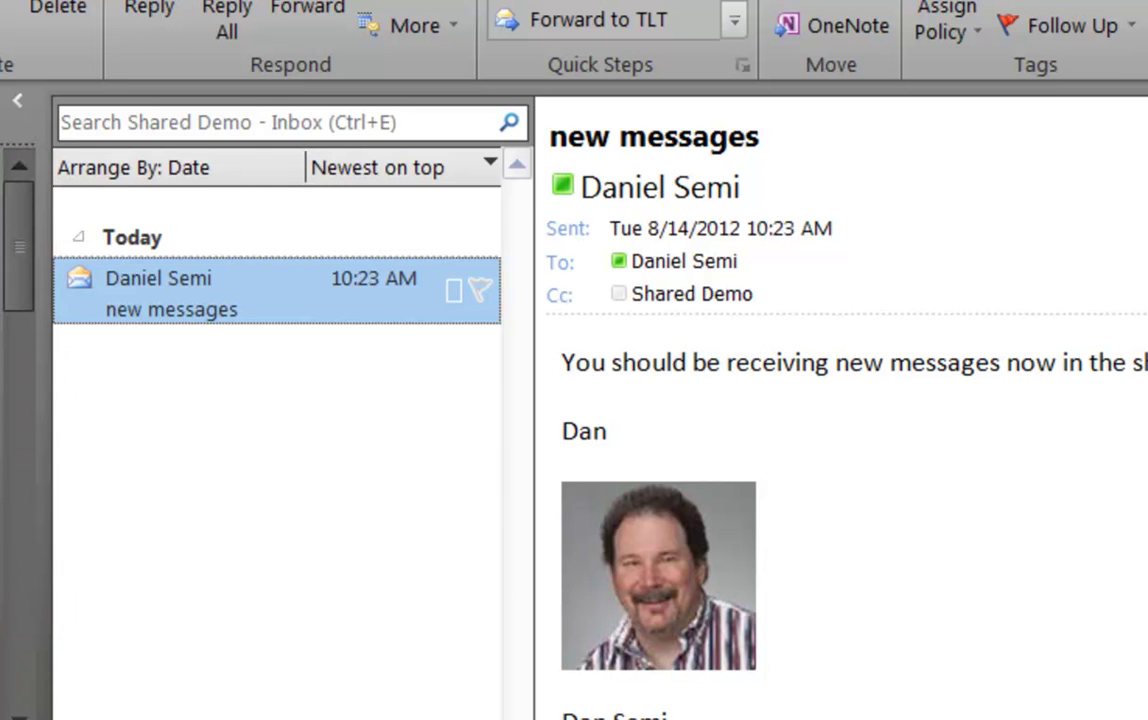
{"action": "key", "text": "ctrl+shift+i"}
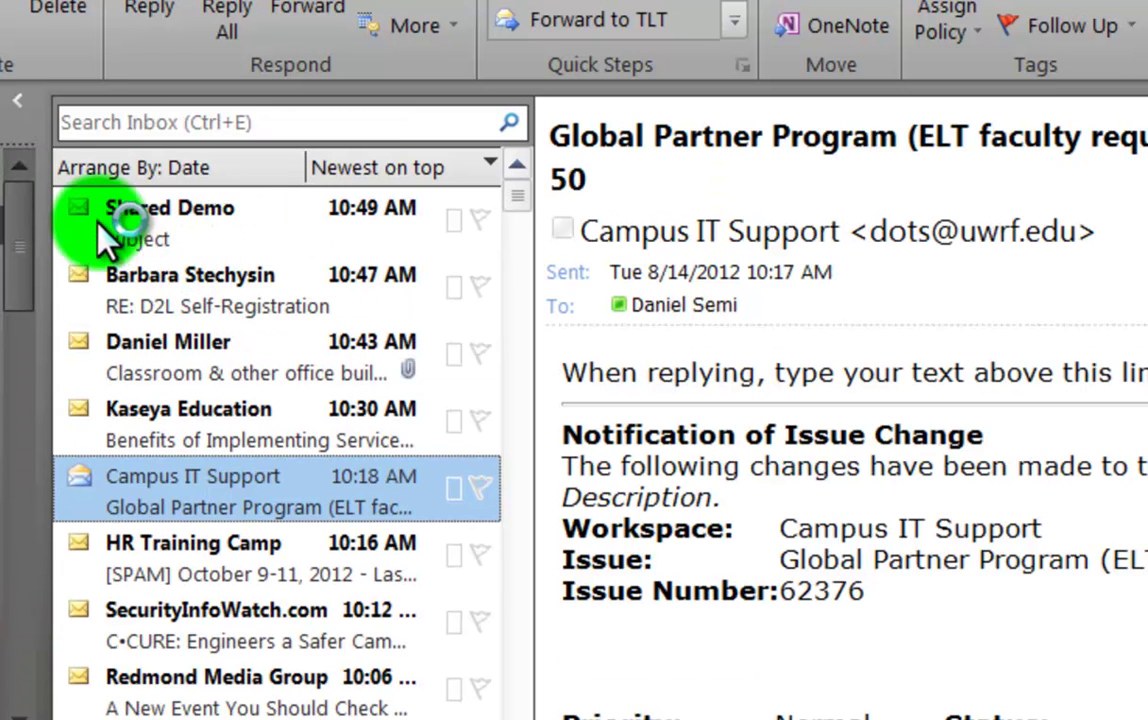
{"action": "left_click", "coordinate": [177, 230]}
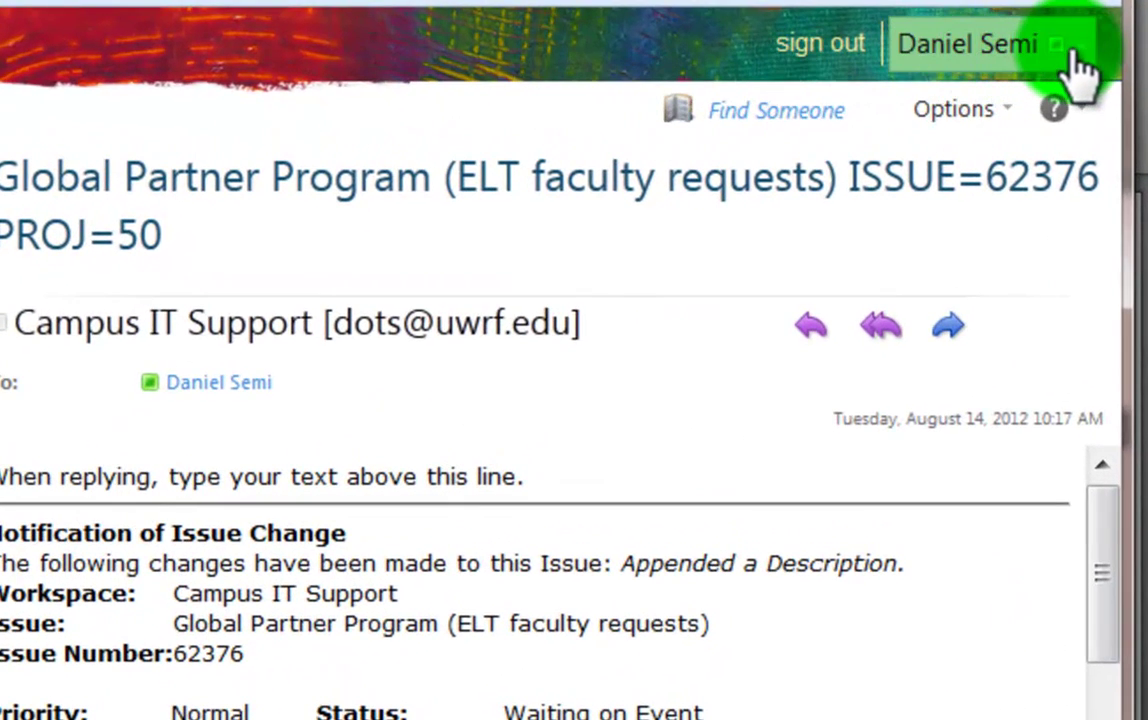
Open the Shared Demo mailbox via Open Other Mailbox, searching 'share' and picking Shared Demo
{"action": "left_click", "coordinate": [1080, 68]}
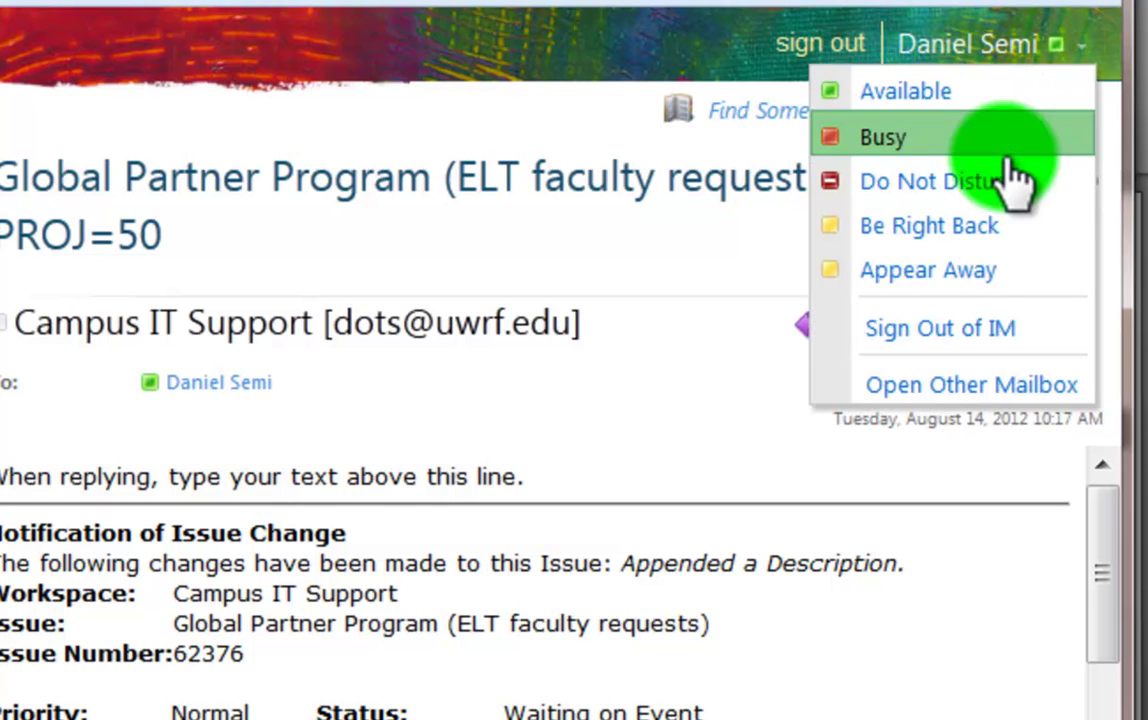
{"action": "left_click", "coordinate": [935, 387]}
{"action": "left_click", "coordinate": [653, 200]}
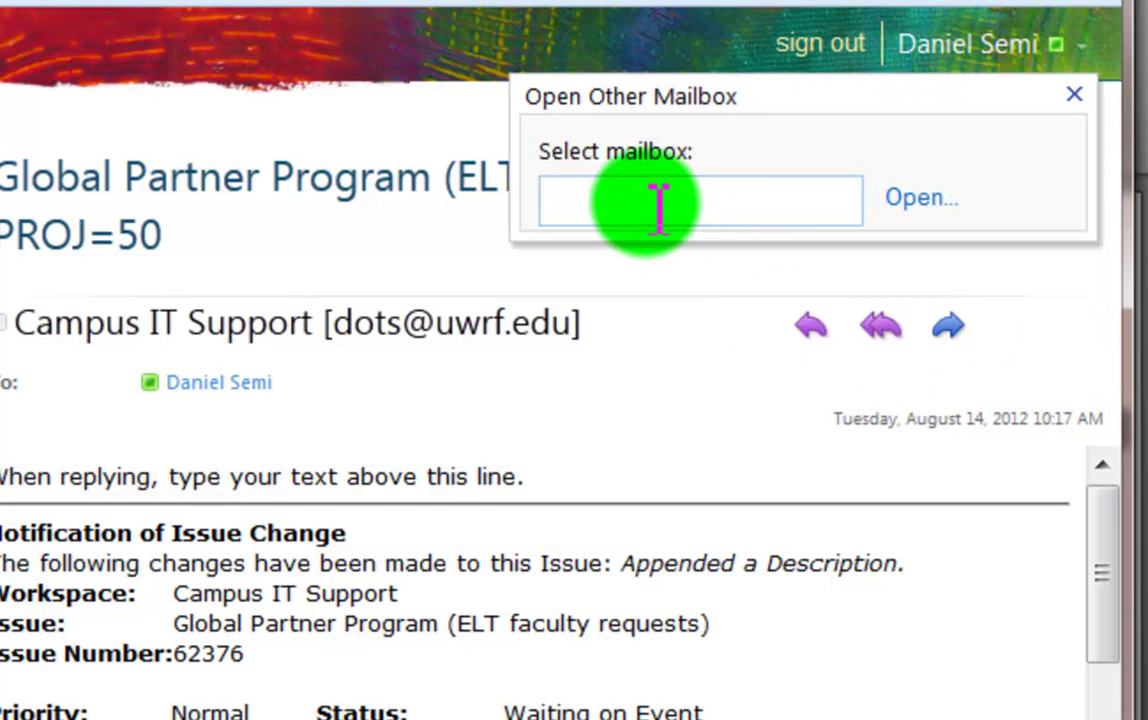
{"action": "type", "text": "share"}
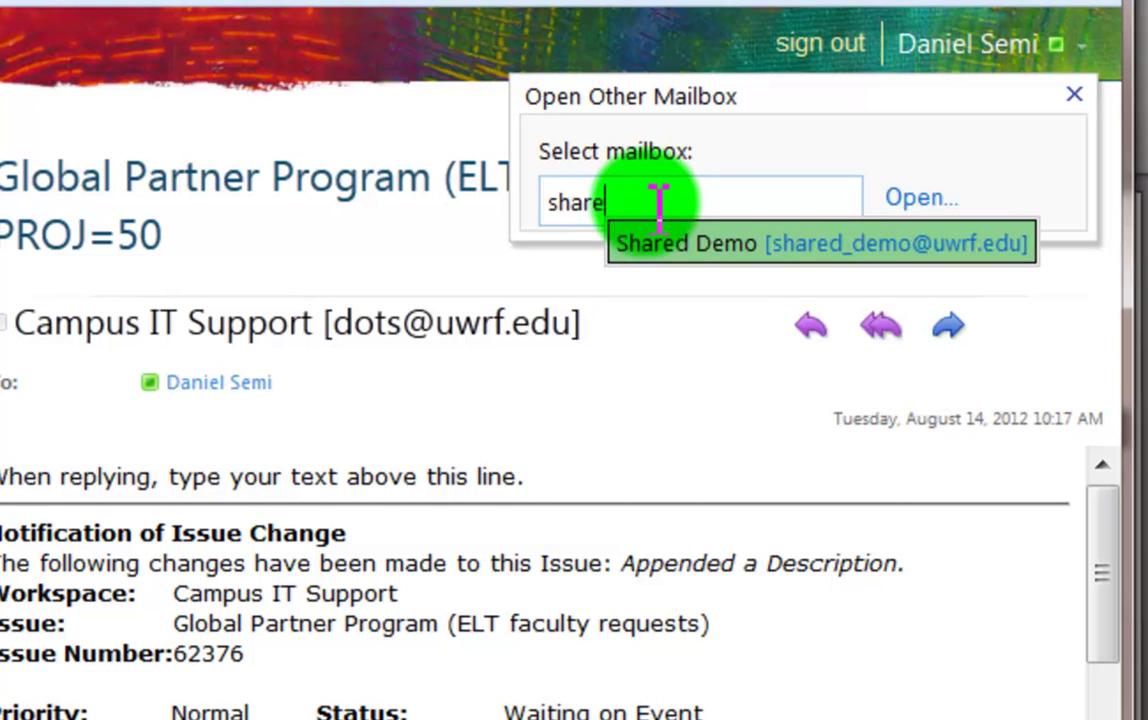
{"action": "left_click", "coordinate": [886, 243]}
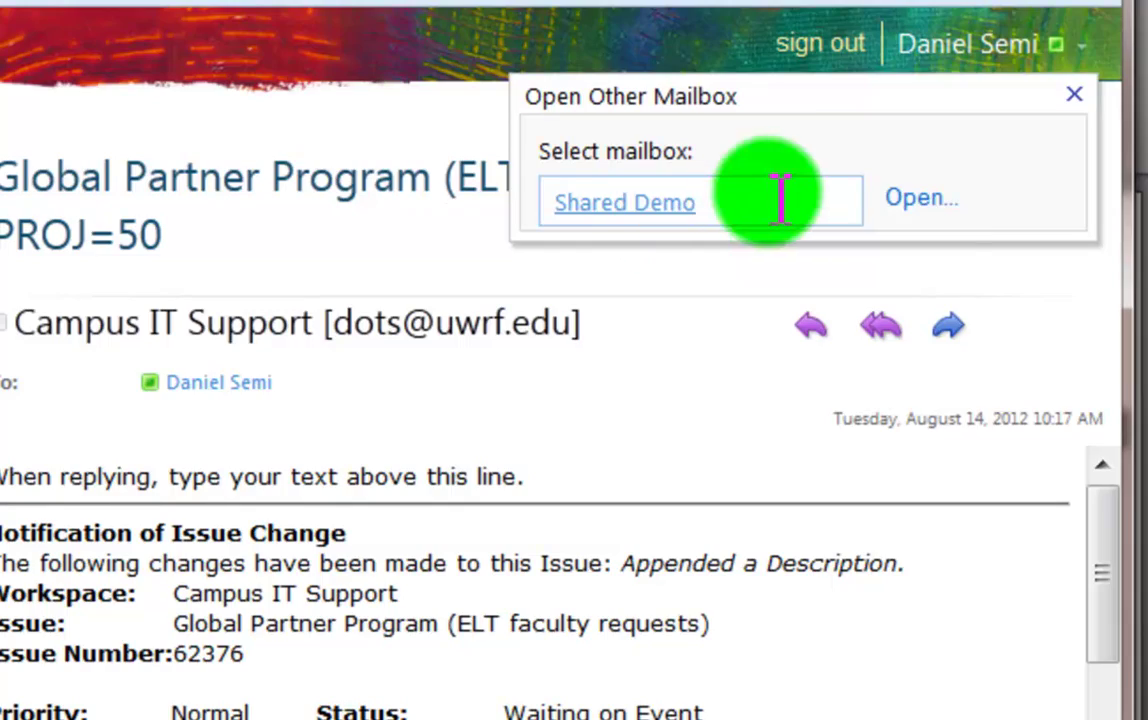
{"action": "left_click", "coordinate": [921, 198]}
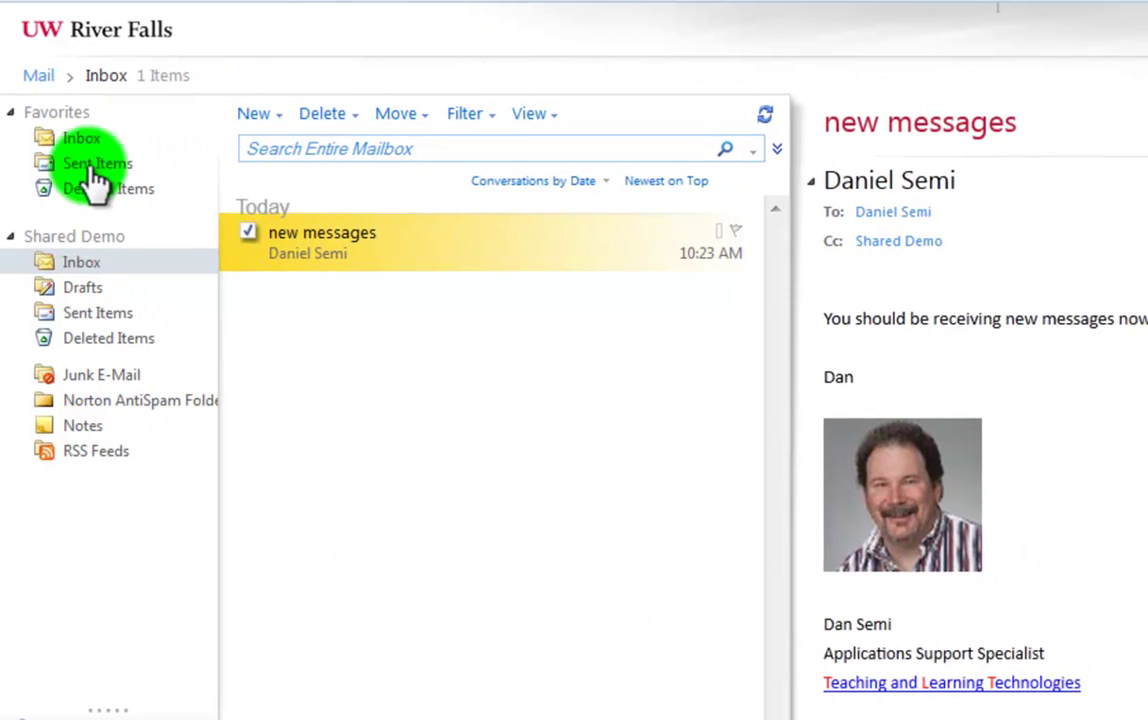
Show the Shared Demo mailbox's quota information from its folder heading
{"action": "mouse_move", "coordinate": [88, 243]}
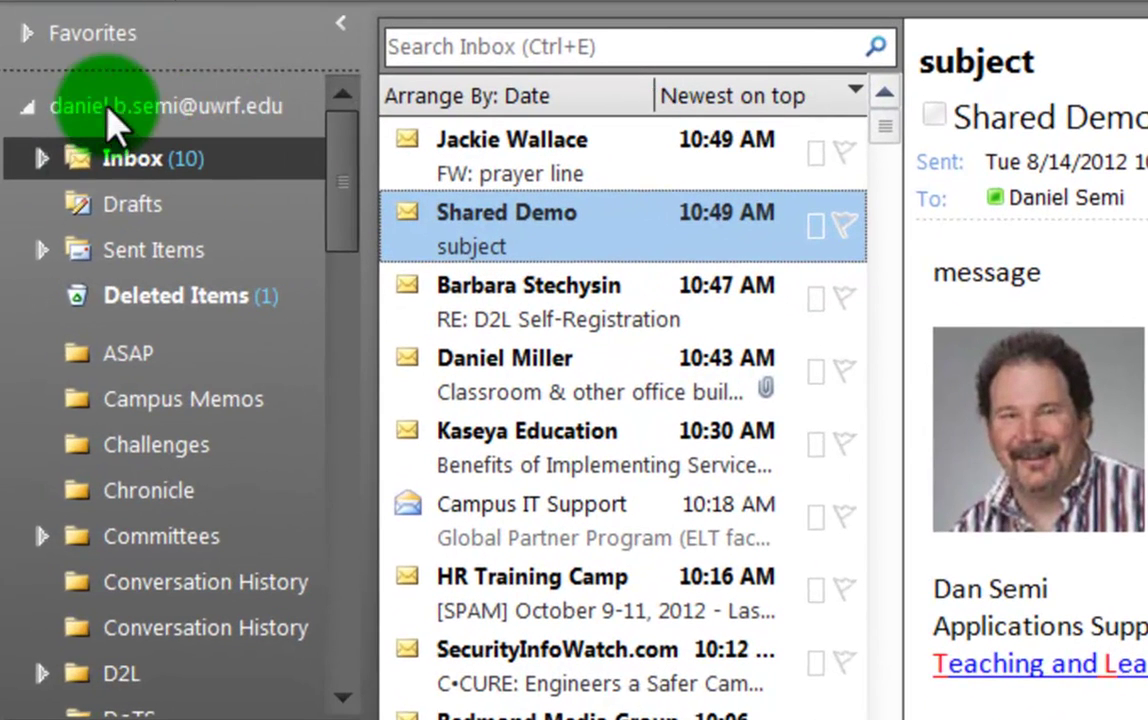
Scroll the Outlook 2010 folder pane down to reveal the Shared Demo folders
{"action": "left_click_drag", "start_coordinate": [341, 195], "coordinate": [345, 590]}
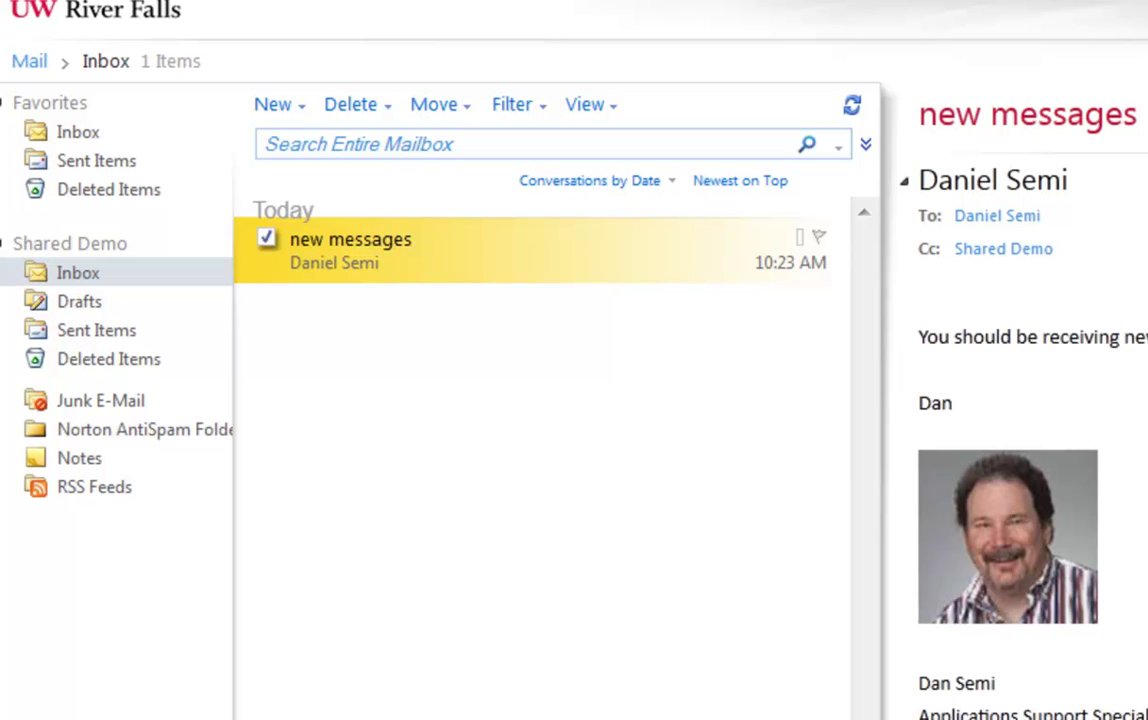
Open a blank new message in the Shared Demo mailbox from the mail toolbar
{"action": "left_click", "coordinate": [282, 105]}
{"action": "left_click", "coordinate": [286, 107]}
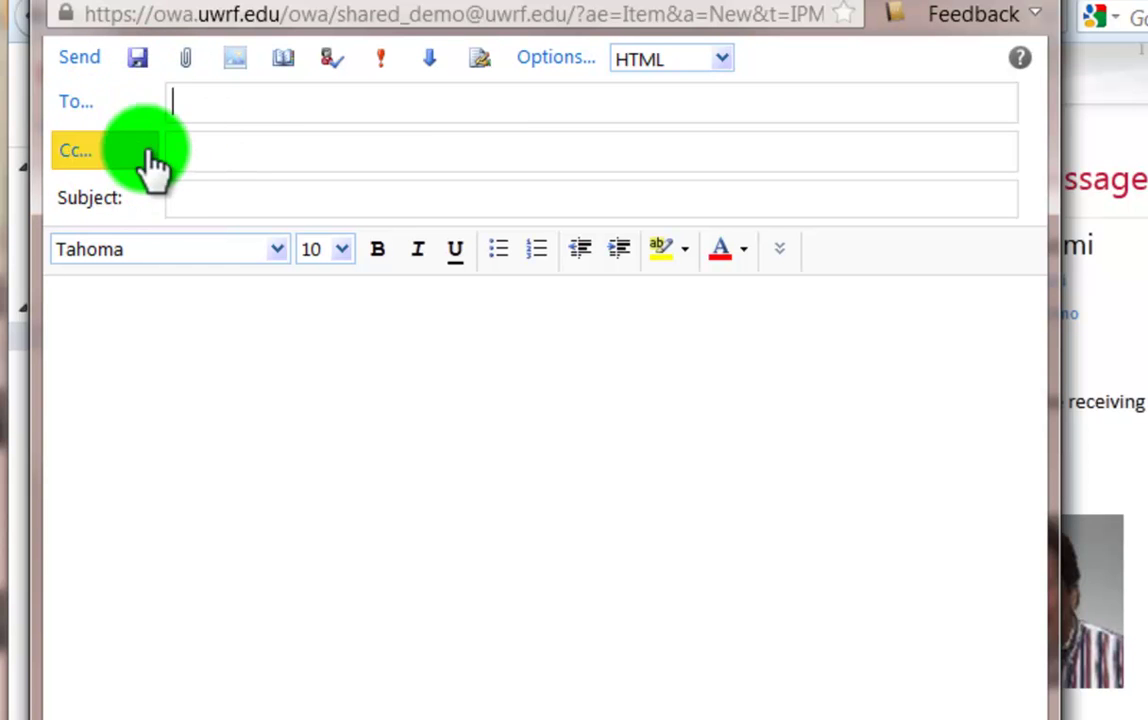
Enable 'Always show From' in Options > Settings > Mail and save
{"action": "left_click", "coordinate": [648, 14]}
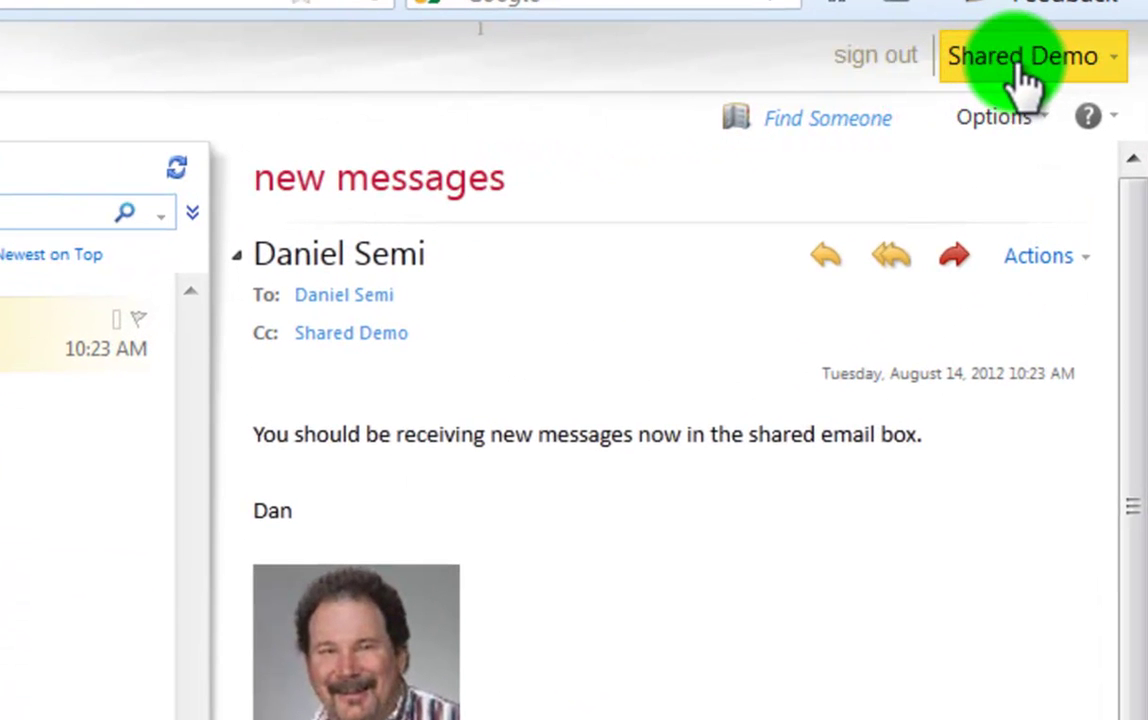
{"action": "left_click", "coordinate": [990, 122]}
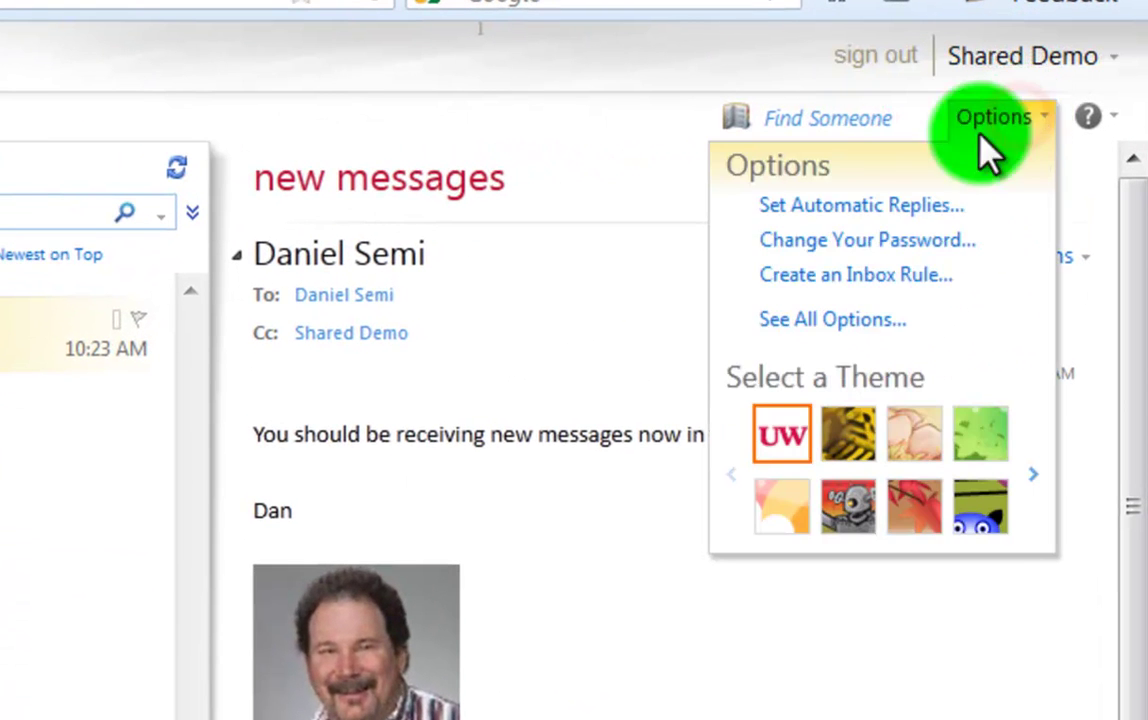
{"action": "left_click", "coordinate": [826, 322]}
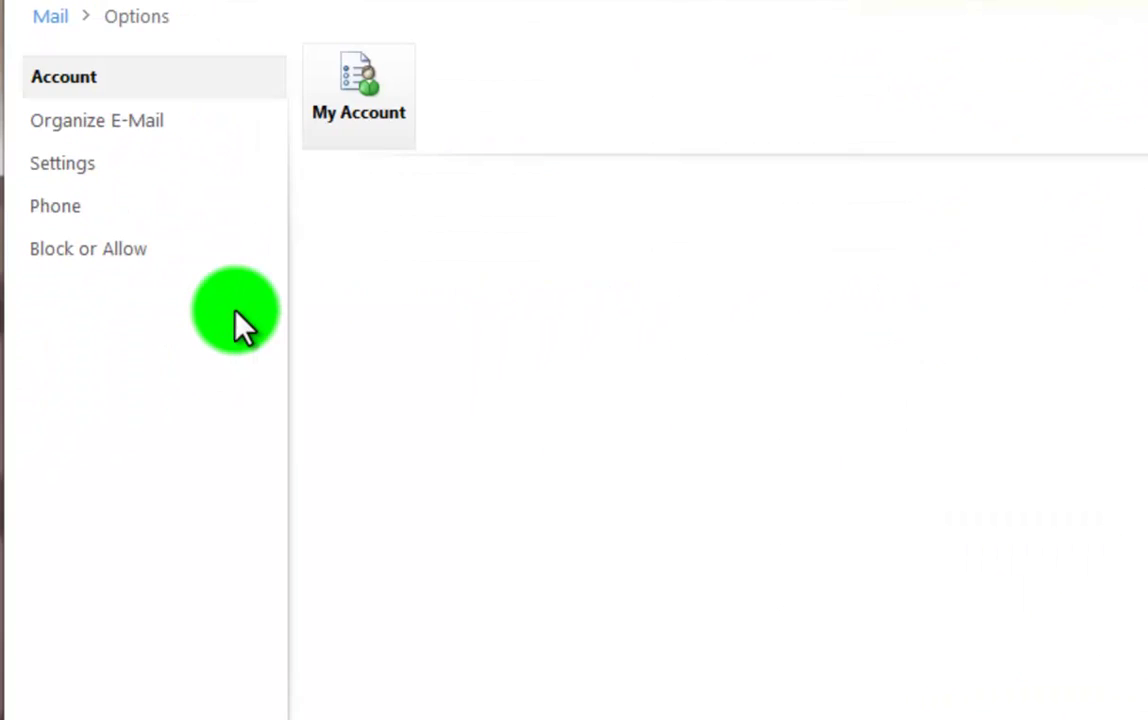
{"action": "left_click", "coordinate": [102, 122]}
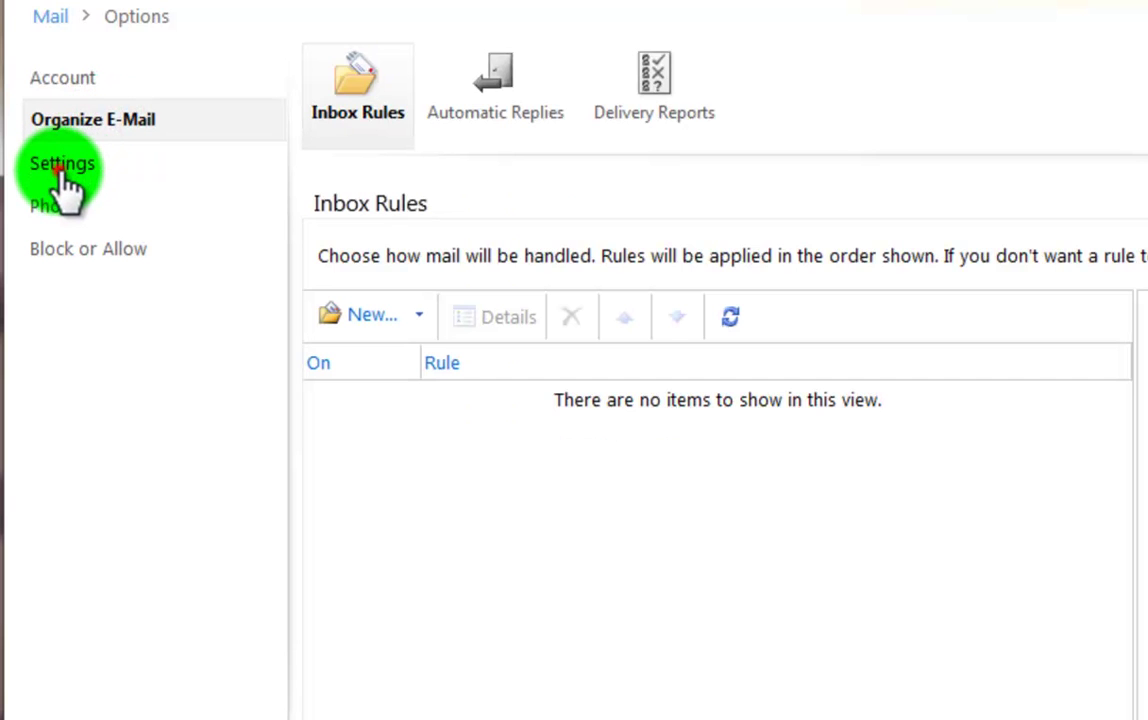
{"action": "left_click", "coordinate": [63, 172]}
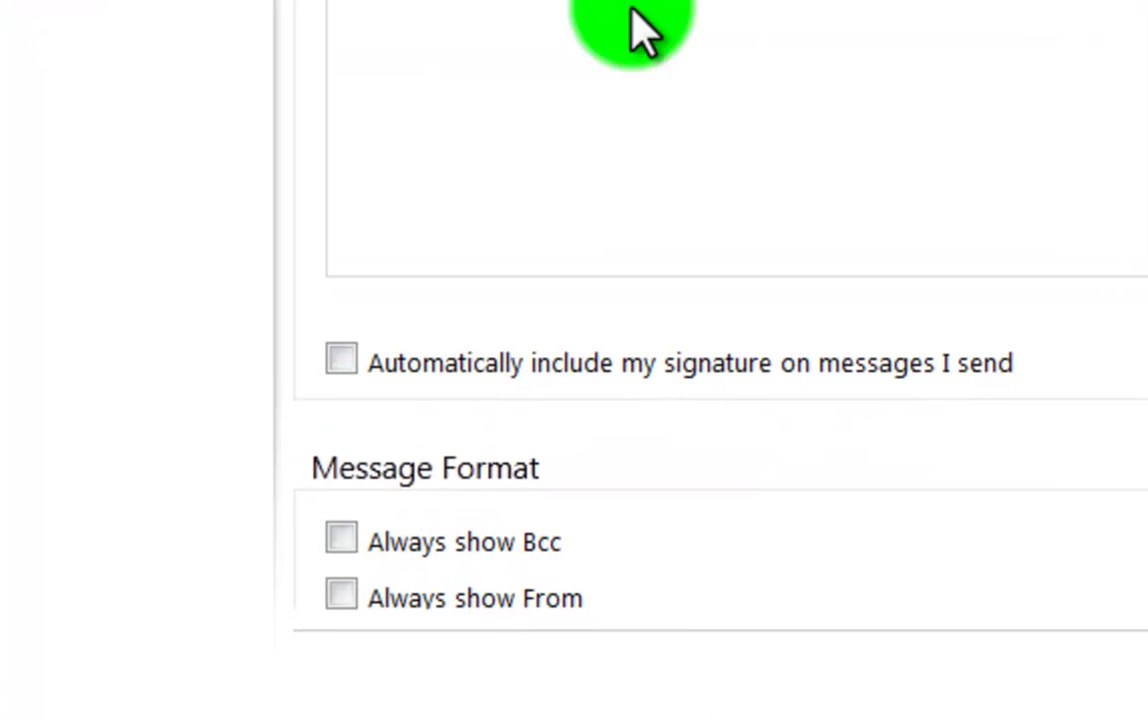
{"action": "left_click", "coordinate": [339, 597]}
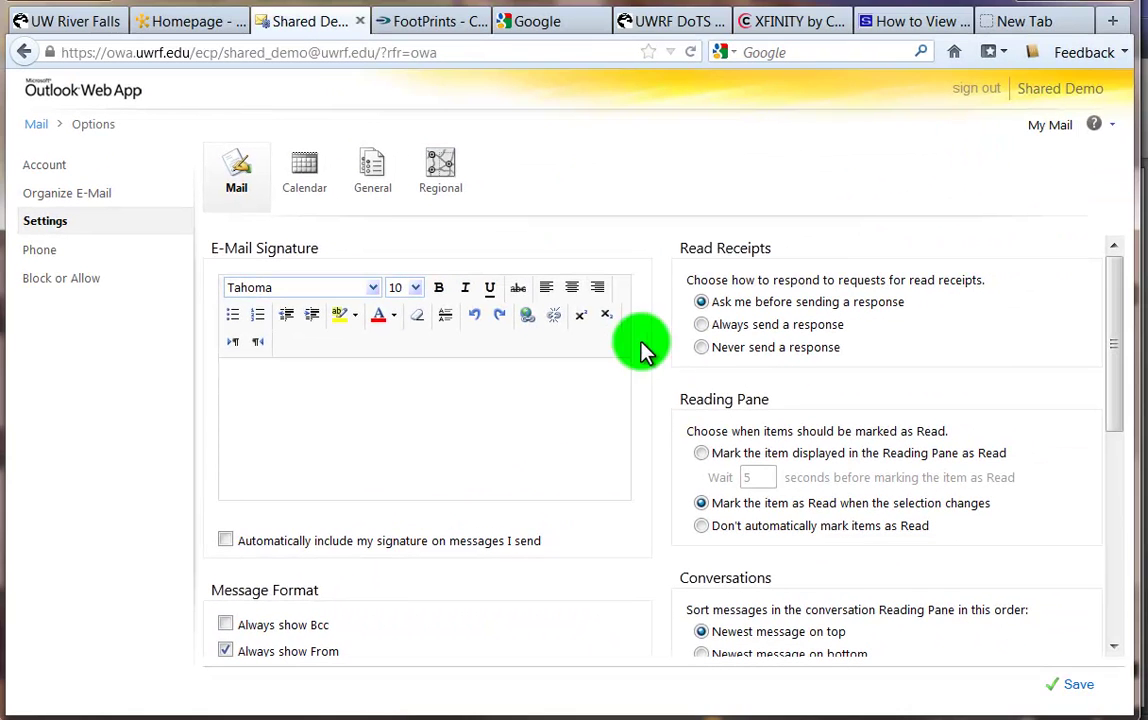
{"action": "left_click", "coordinate": [1078, 685]}
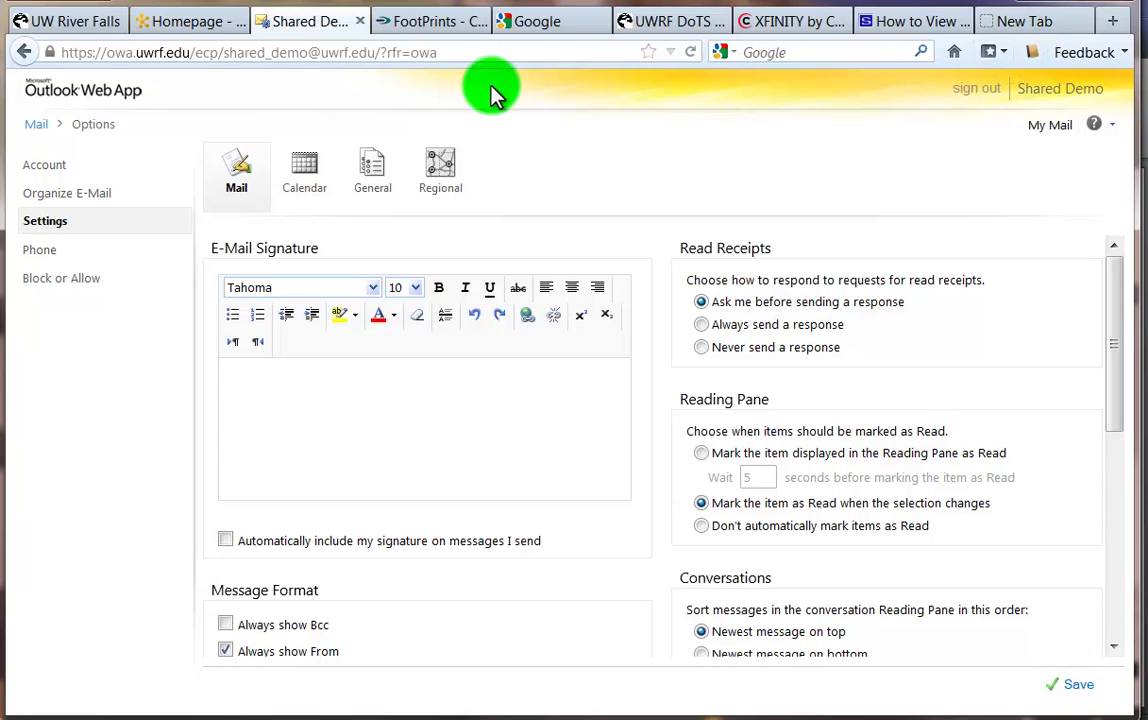
Open a new message from Mail to confirm Shared Demo appears as From, then close it
{"action": "left_click", "coordinate": [30, 126]}
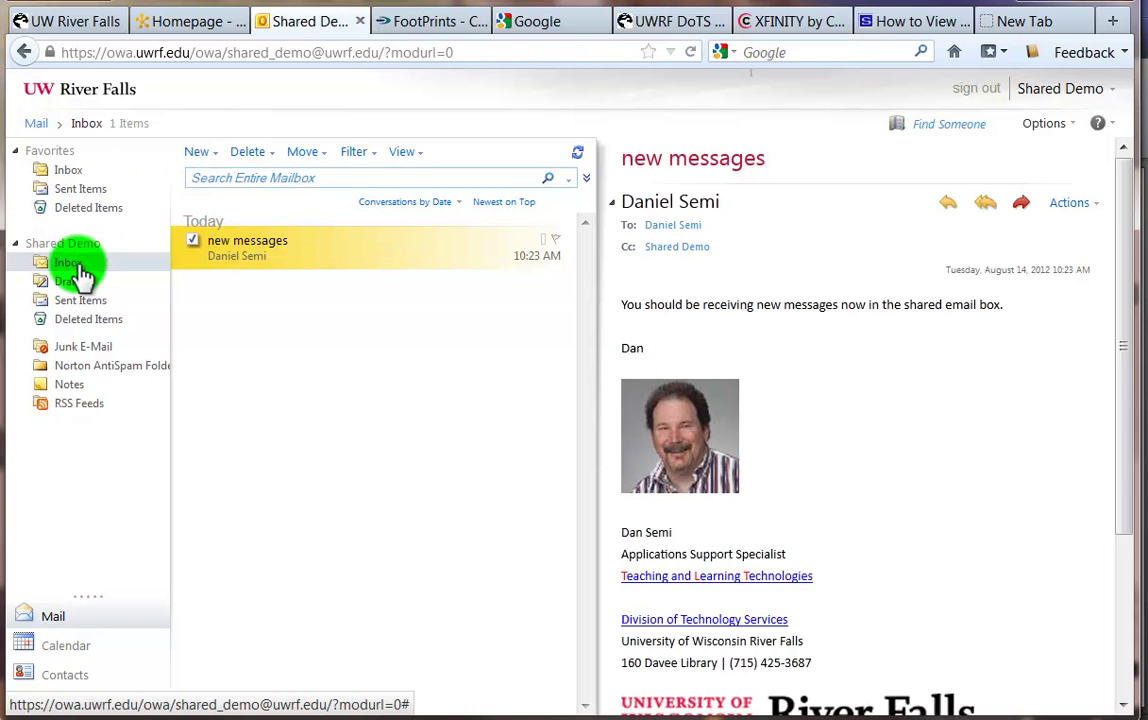
{"action": "left_click", "coordinate": [198, 156]}
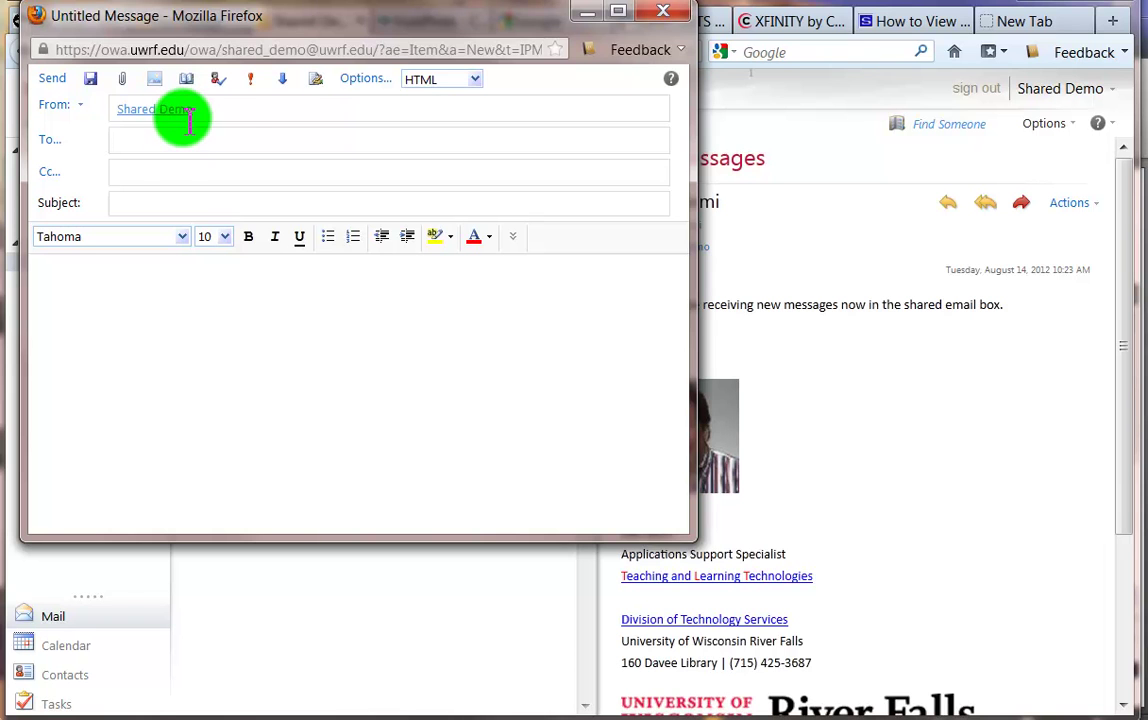
{"action": "left_click", "coordinate": [662, 13]}
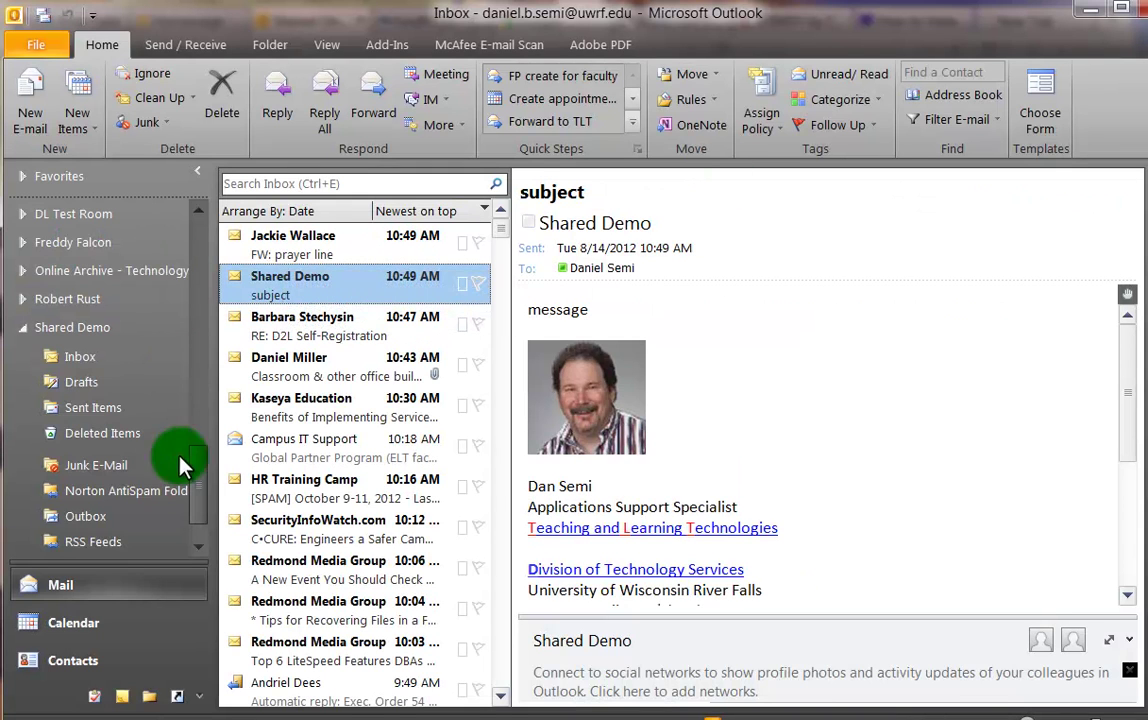
{"action": "left_click_drag", "start_coordinate": [197, 487], "coordinate": [192, 205]}
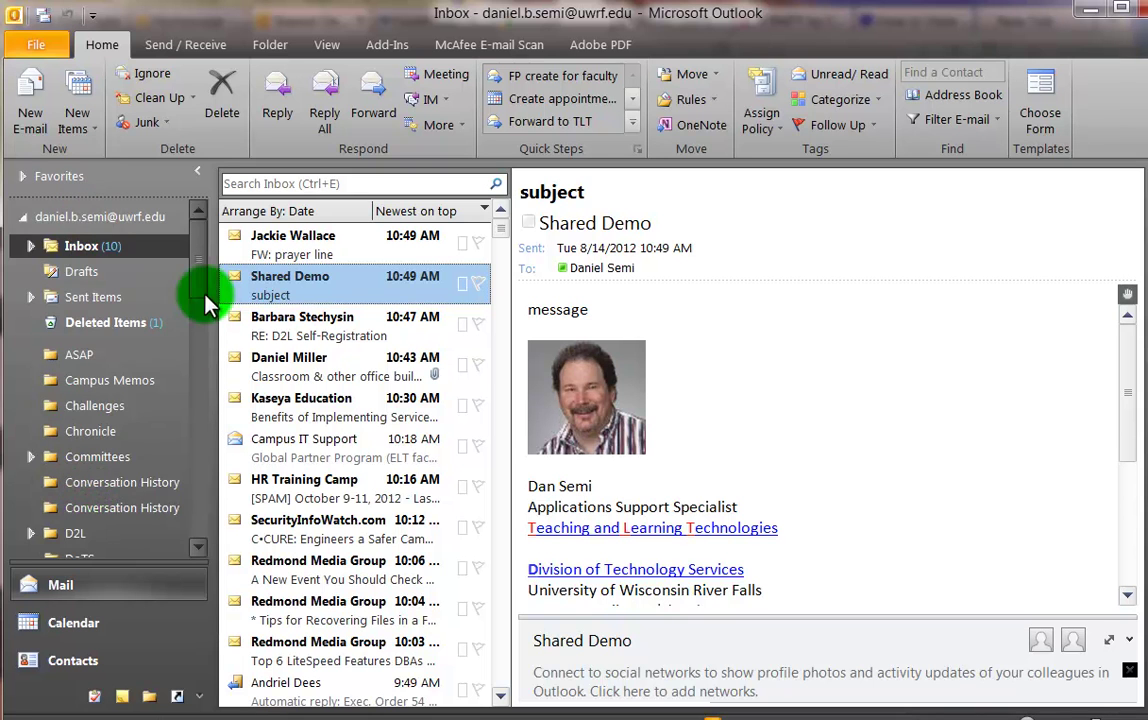
{"action": "left_click_drag", "start_coordinate": [197, 280], "coordinate": [200, 505]}
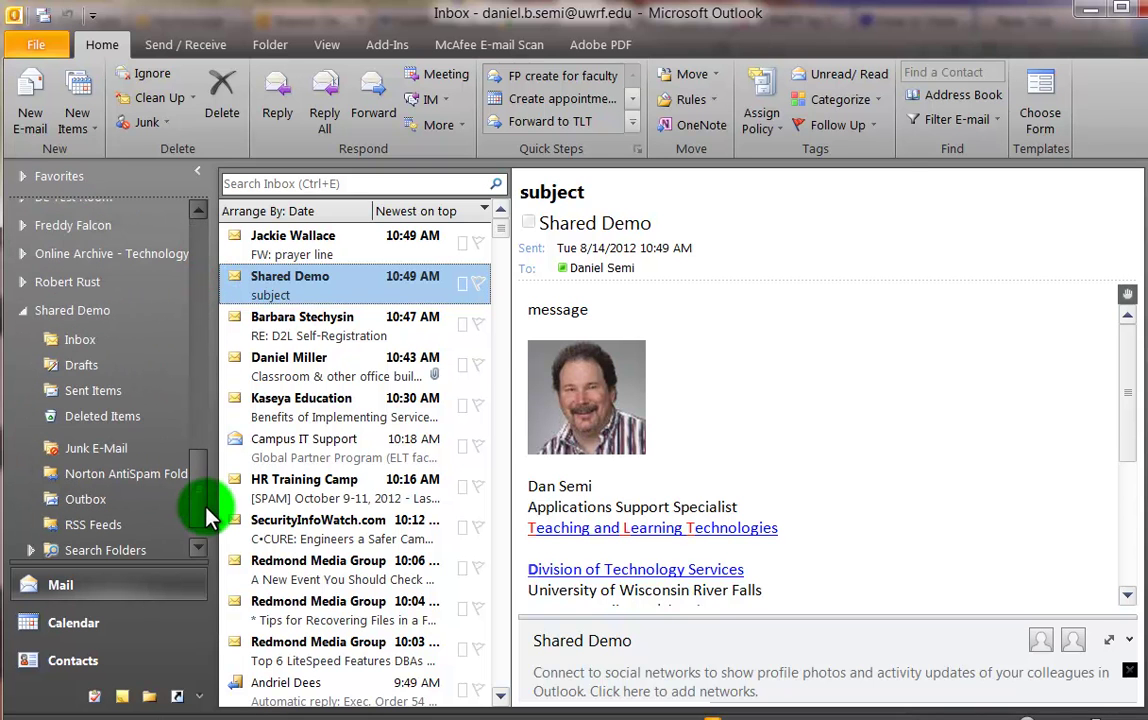